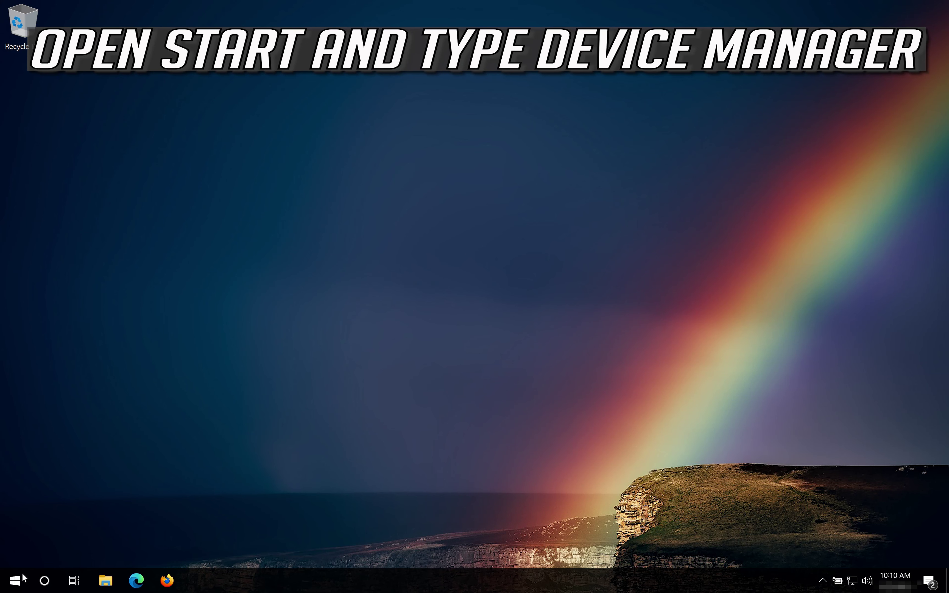
Step: Search the Start menu for 'device manager' and launch Device Manager
left_click(15, 581)
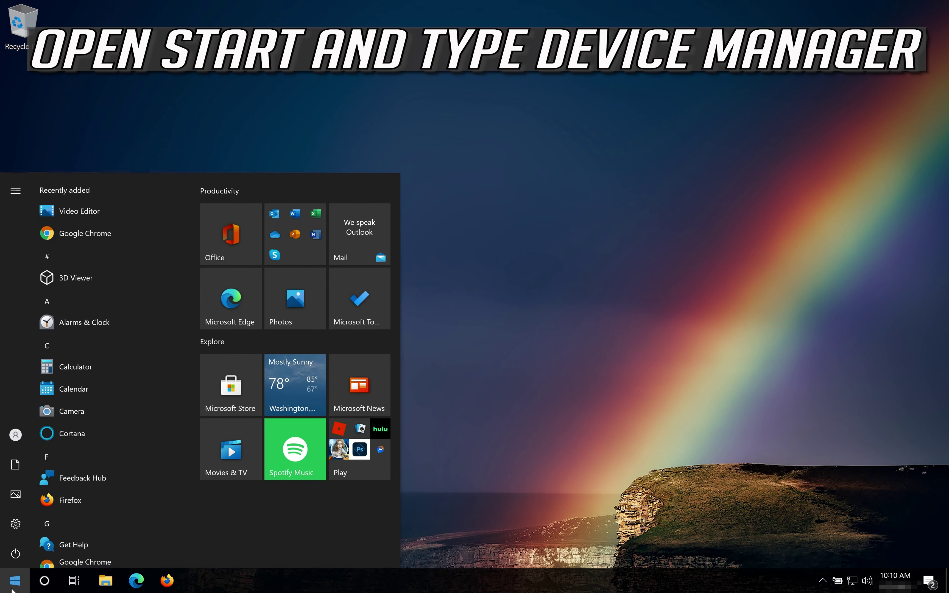
type("device ")
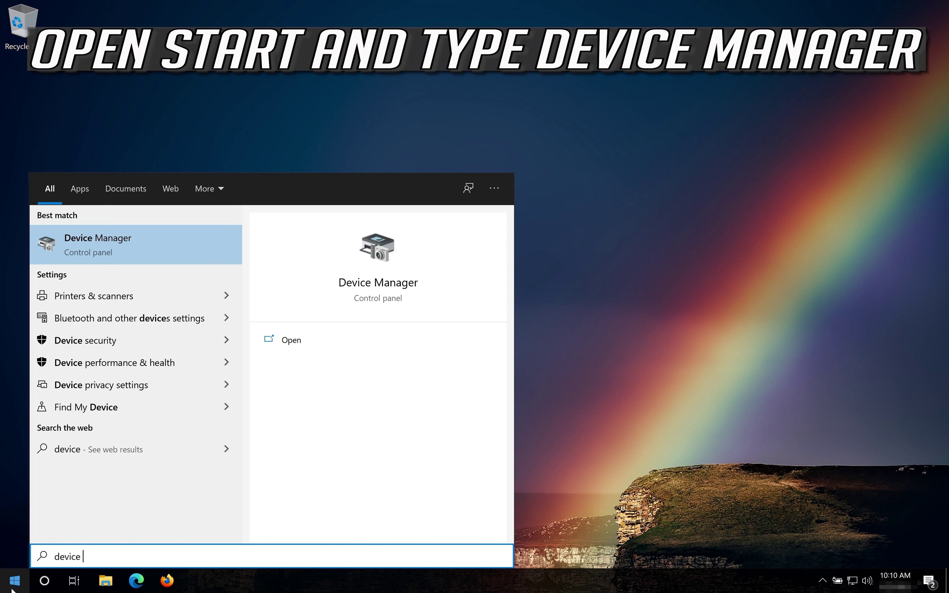
type("manager")
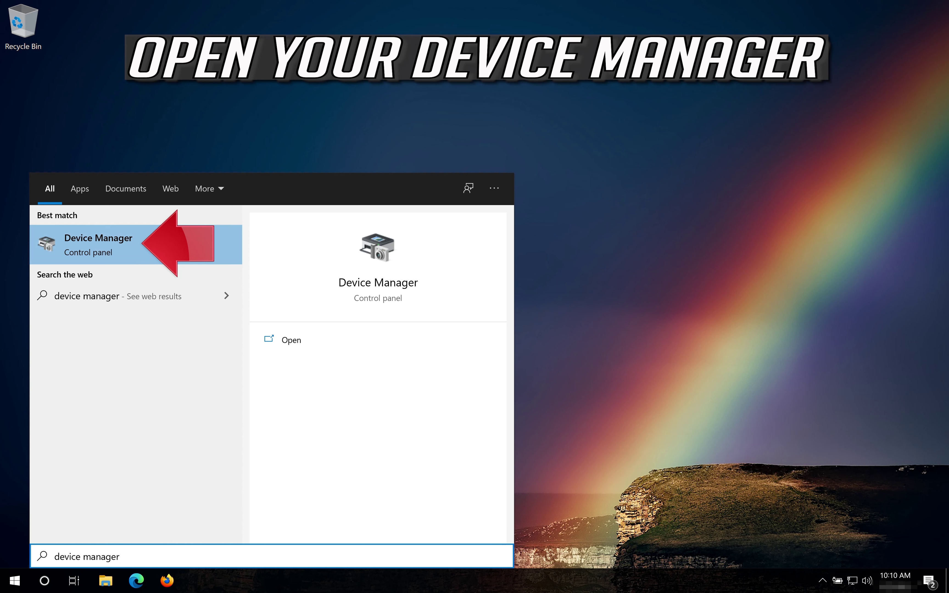
left_click(161, 242)
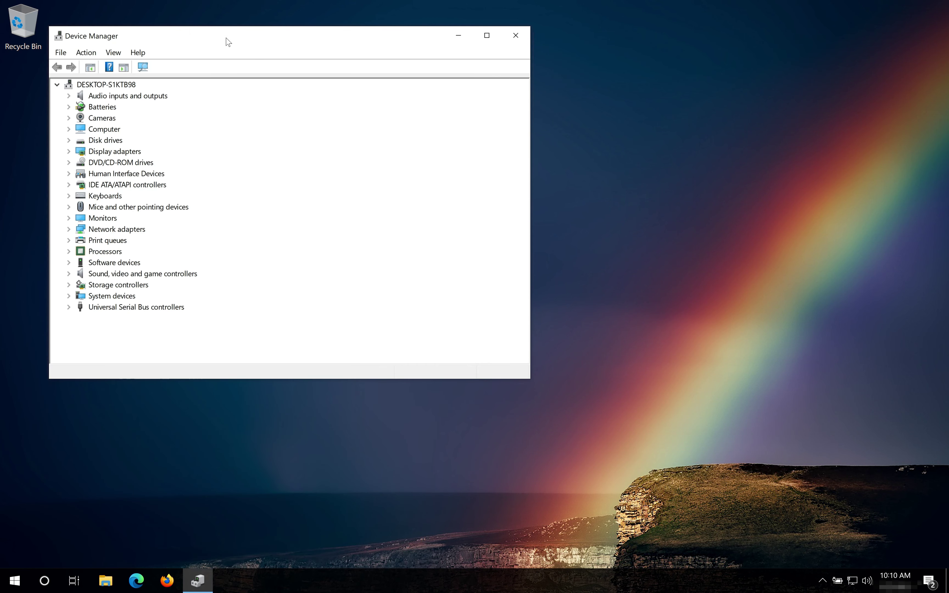
Step: Centre the Device Manager window, expand Cameras and right-click the VirtualBox Webcam - Integrated Webcam
left_click_drag(229, 42, 448, 95)
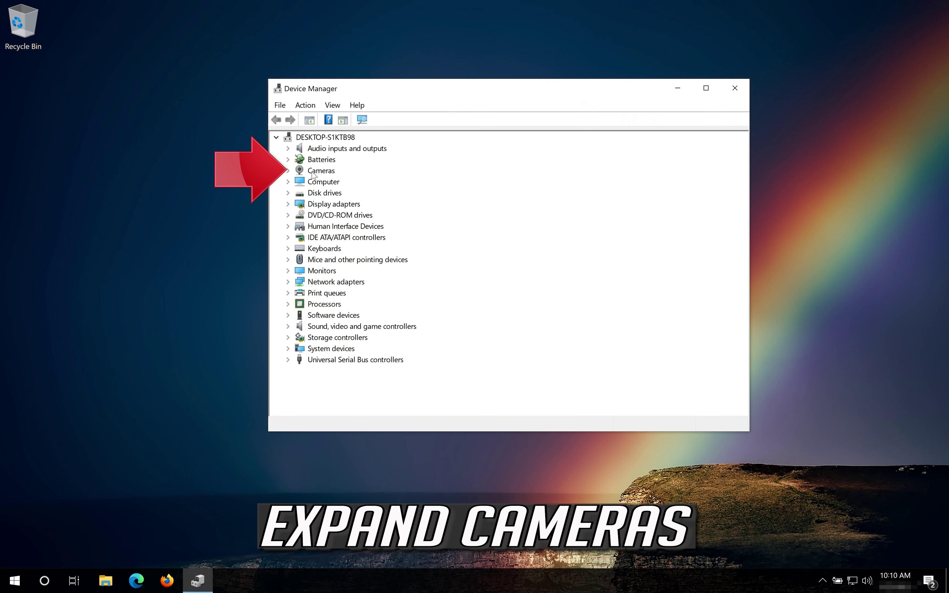
left_click(288, 171)
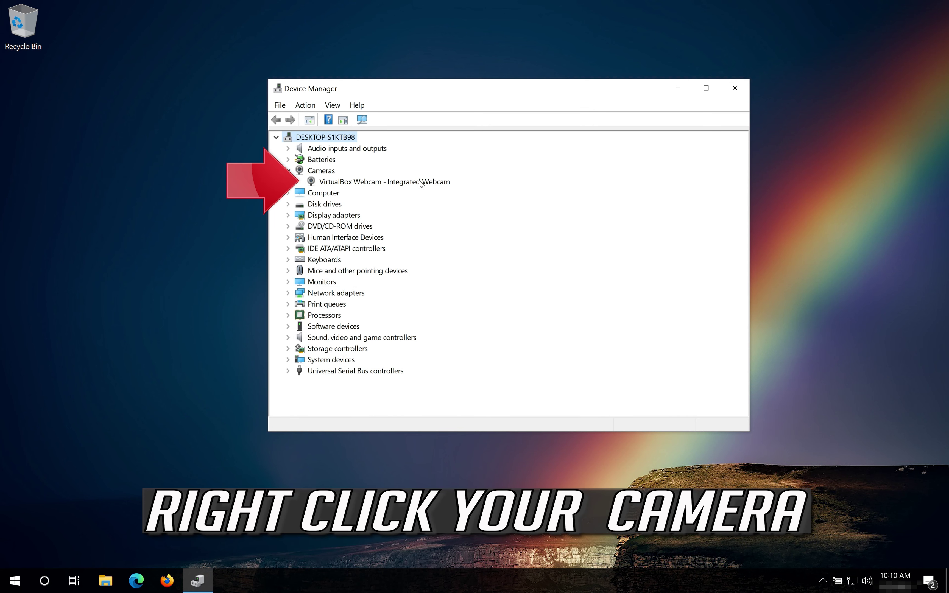
right_click(399, 182)
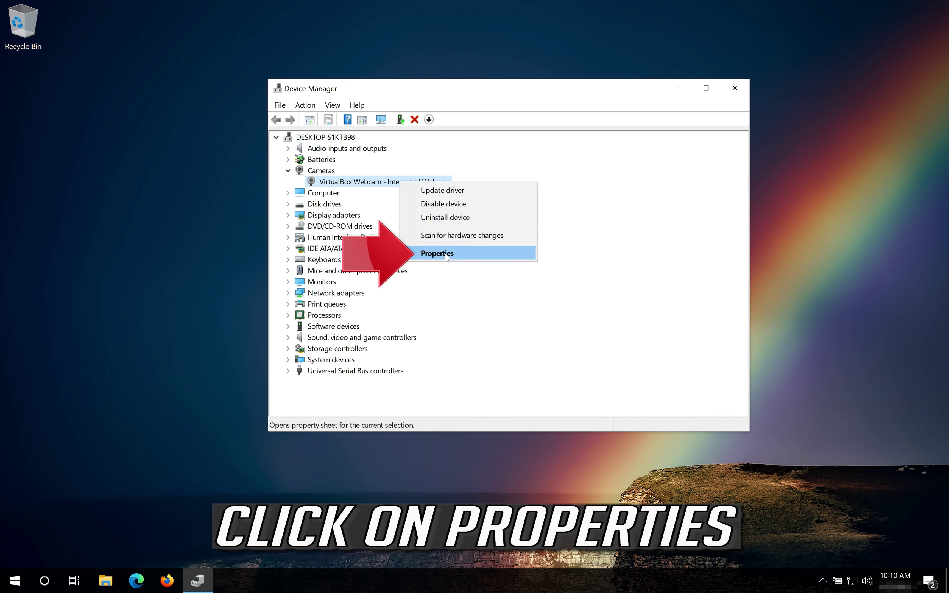
Step: Open the VirtualBox webcam's Properties, go to its Driver tab and start Update Driver
left_click(466, 255)
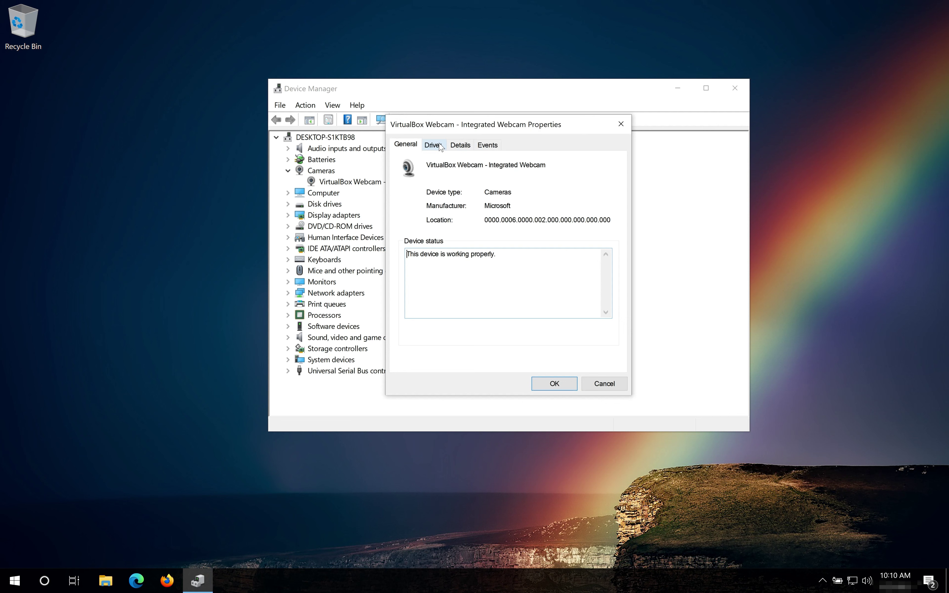
left_click(433, 145)
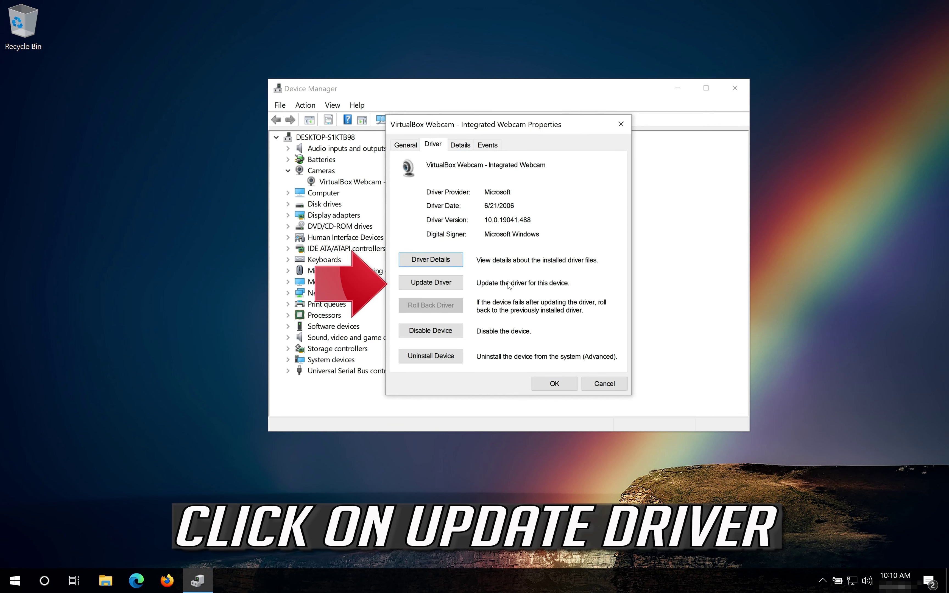
left_click(426, 283)
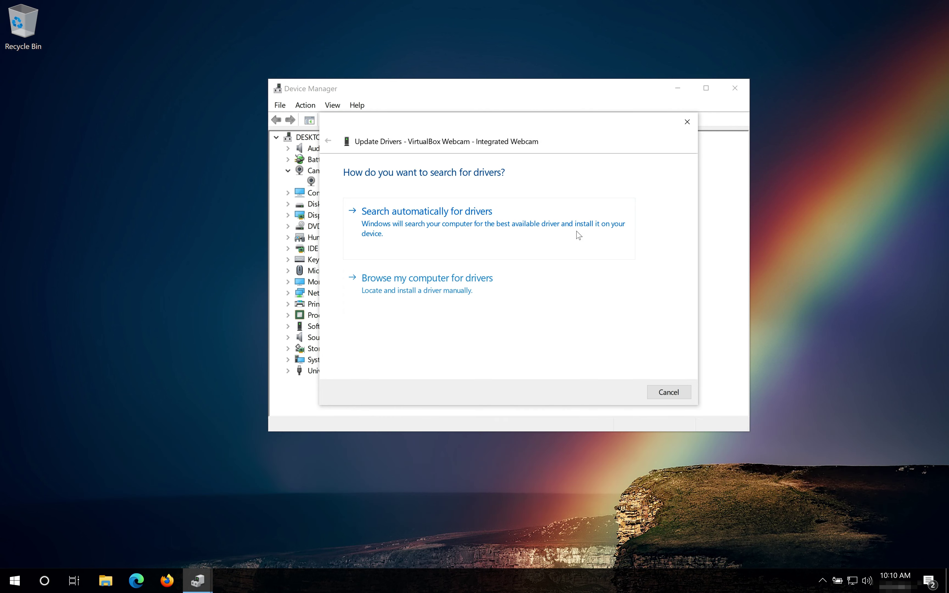
Step: Search automatically, then via Windows Update, for a newer webcam driver
left_click(466, 235)
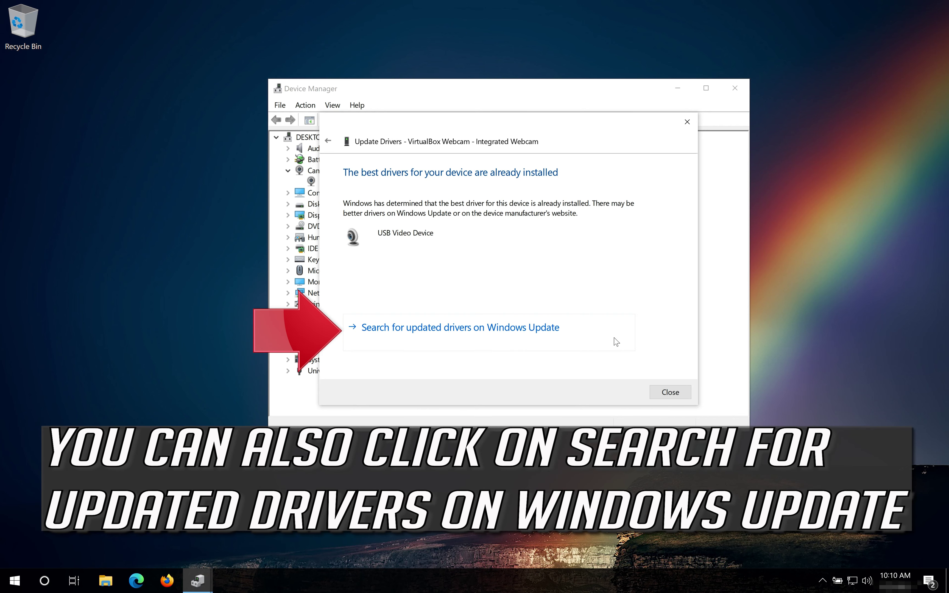
left_click(499, 338)
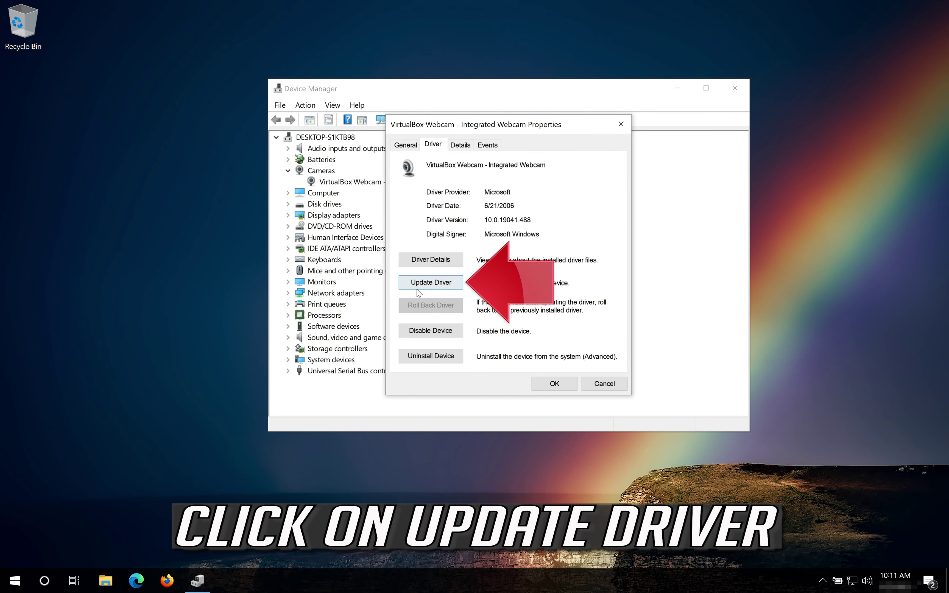
Step: Install USB Video Device as the webcam driver from the list of compatible drivers
left_click(437, 284)
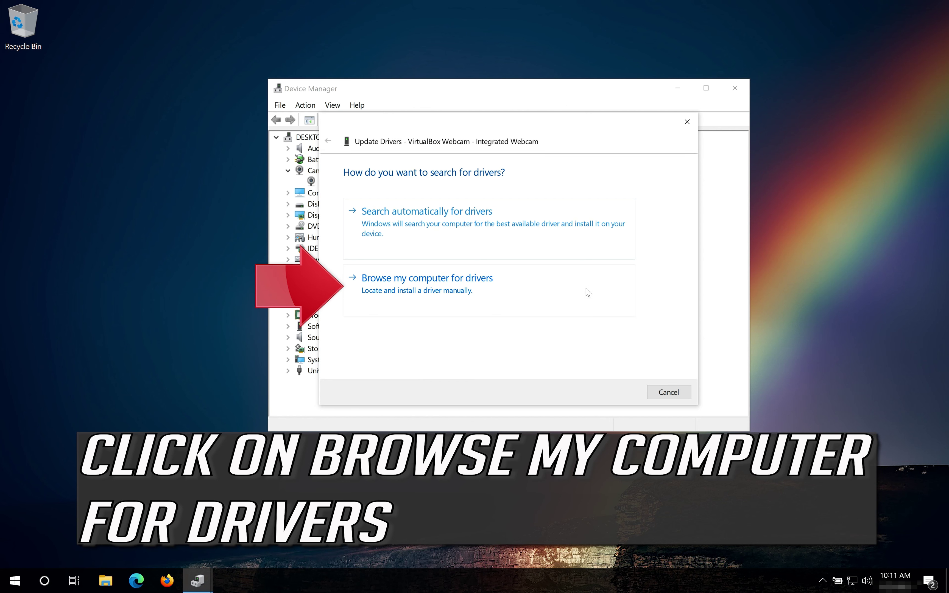
left_click(431, 309)
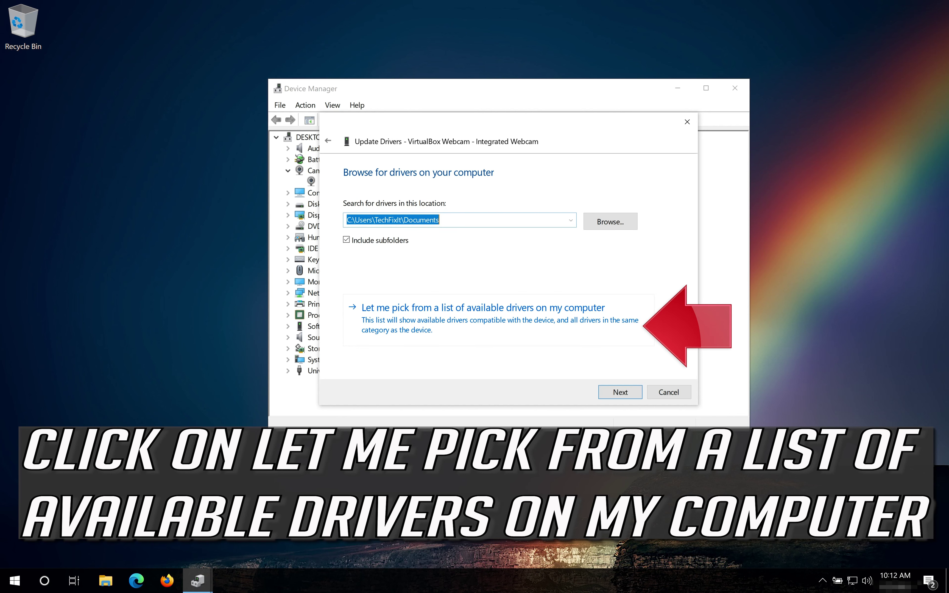
left_click(431, 320)
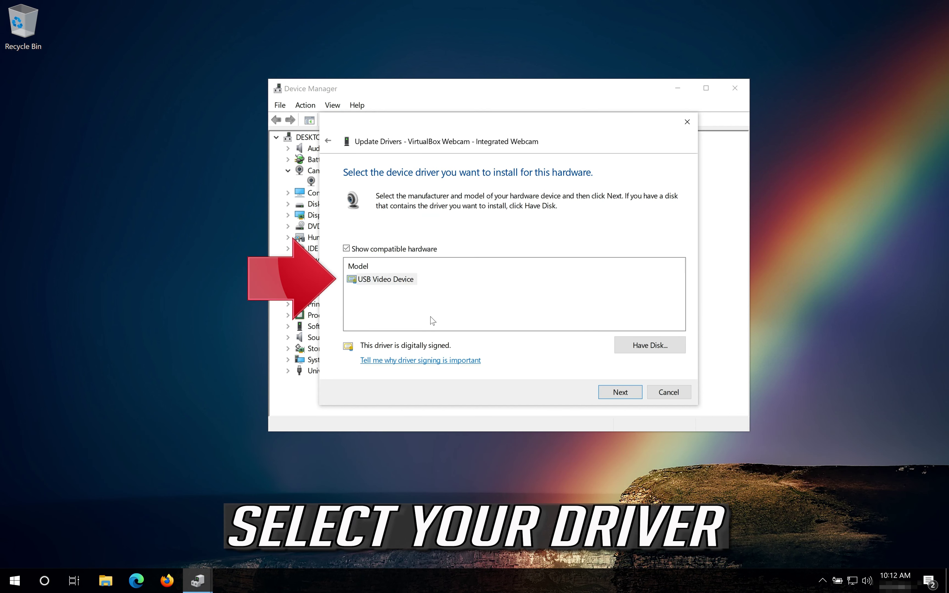
left_click(369, 281)
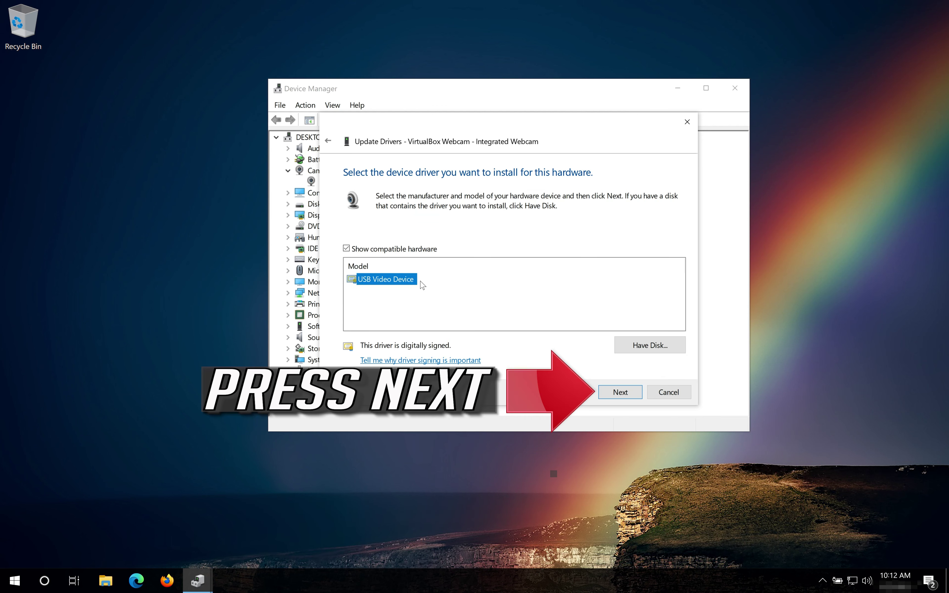
left_click(619, 397)
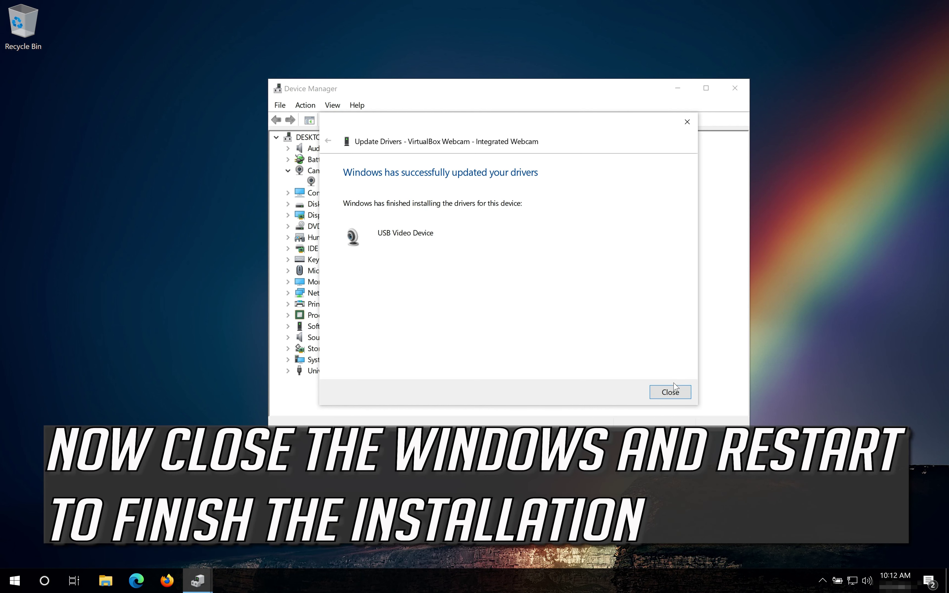
Step: Close the driver update wizard, the webcam Properties and Device Manager
left_click(672, 392)
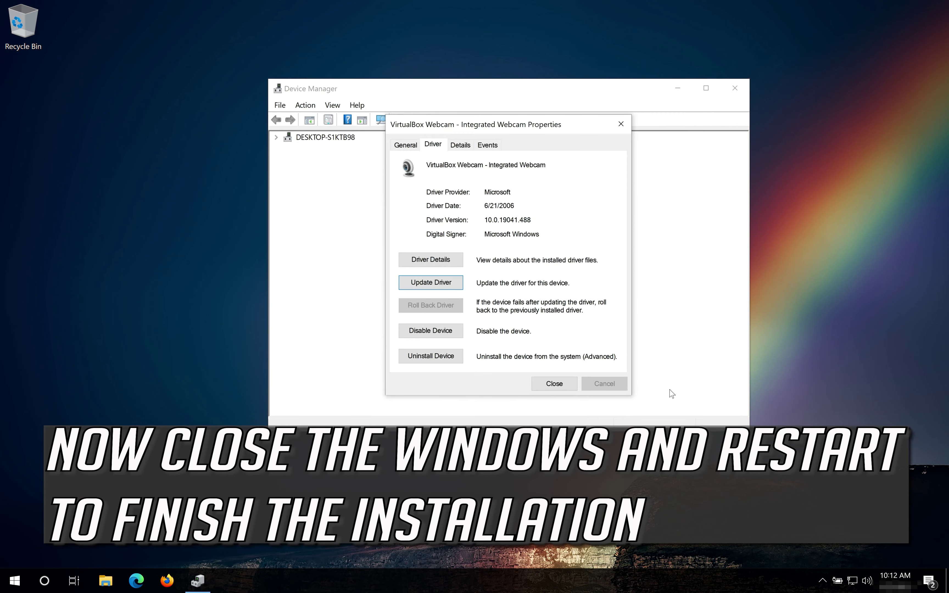
left_click(559, 386)
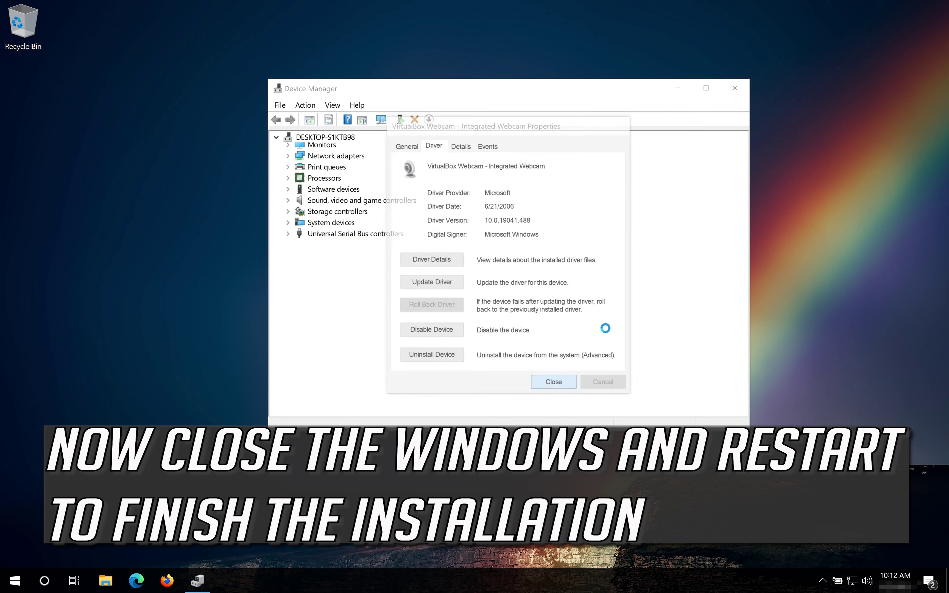
left_click(734, 90)
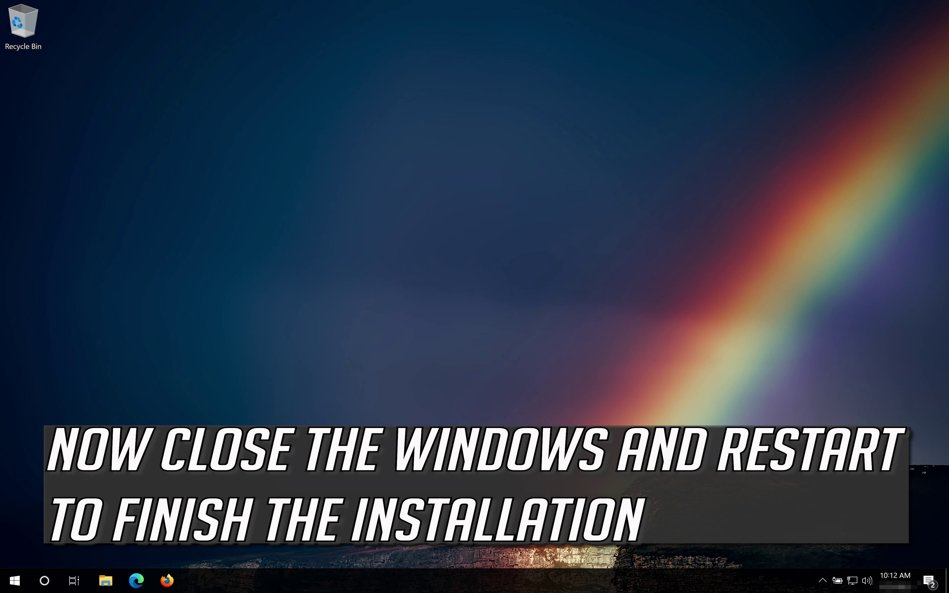
Step: Restart the PC from the Start menu's power options
left_click(14, 581)
left_click(16, 556)
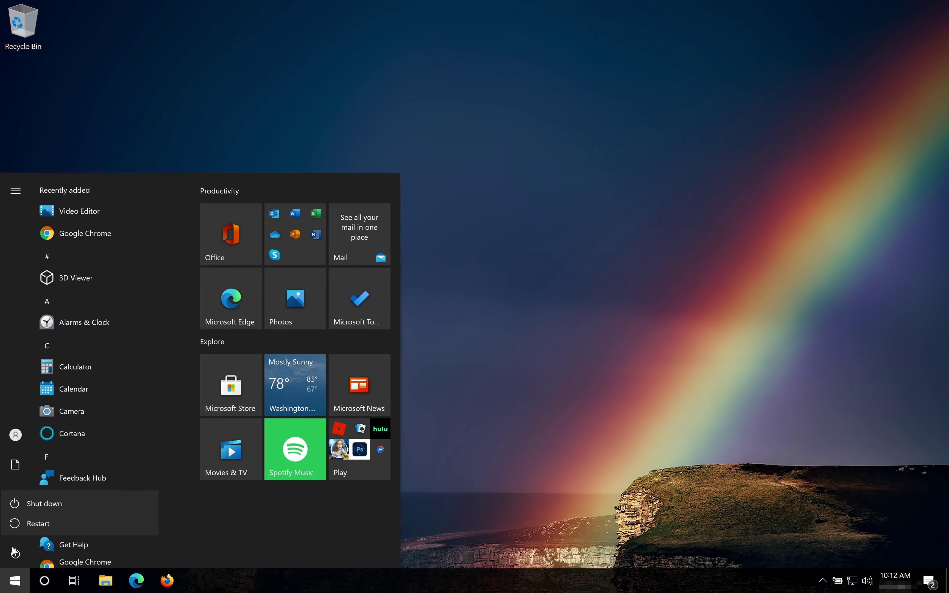
left_click(35, 519)
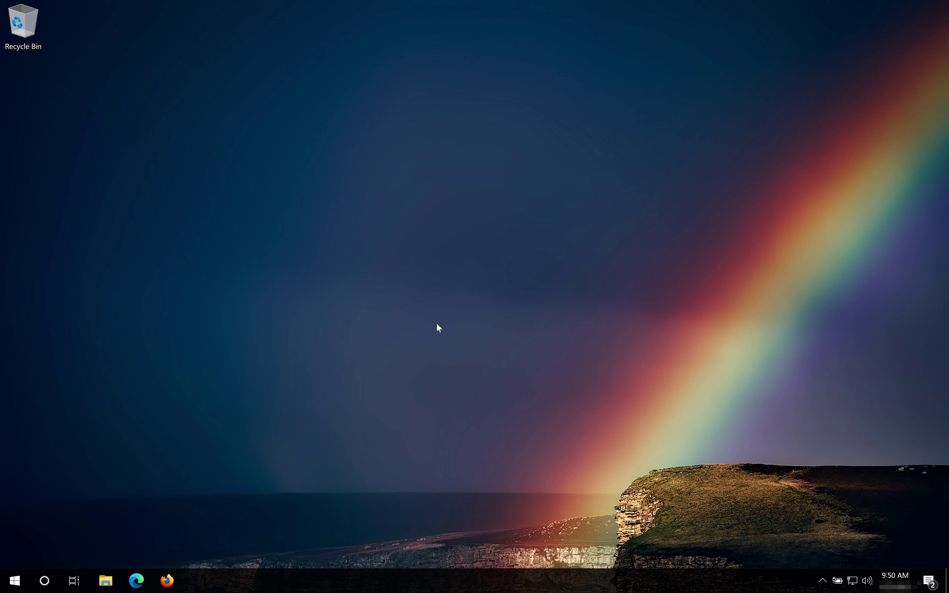
Step: Open Windows Settings from the Start menu
left_click(11, 586)
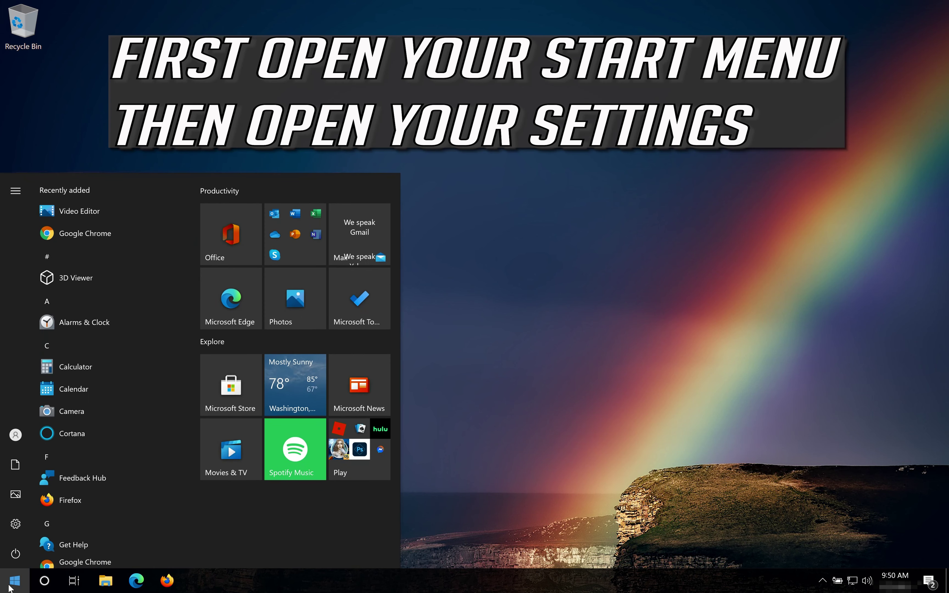
mouse_move(26, 529)
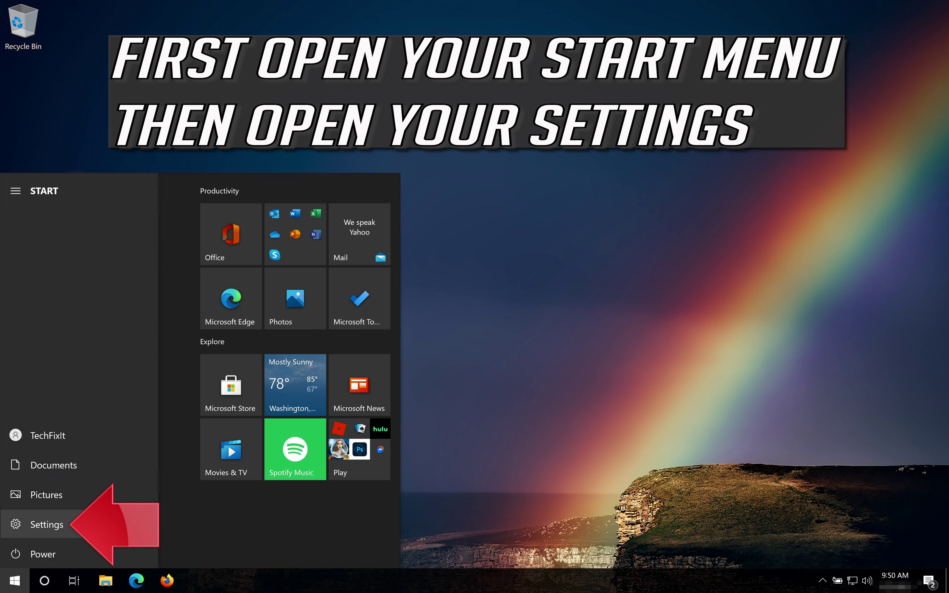
left_click(107, 522)
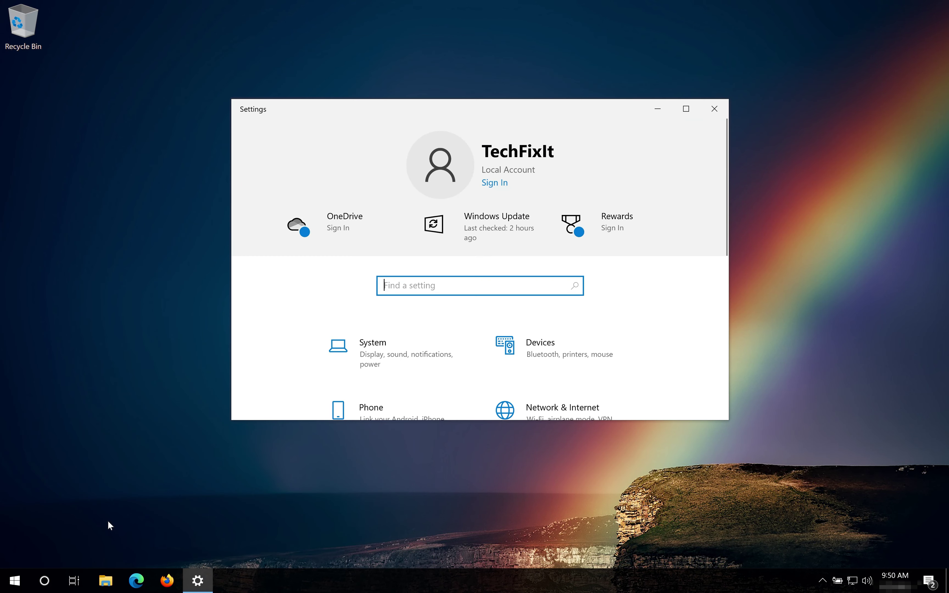
Step: Go to Privacy and open the Camera permissions page
scroll(541, 356, "down", 5)
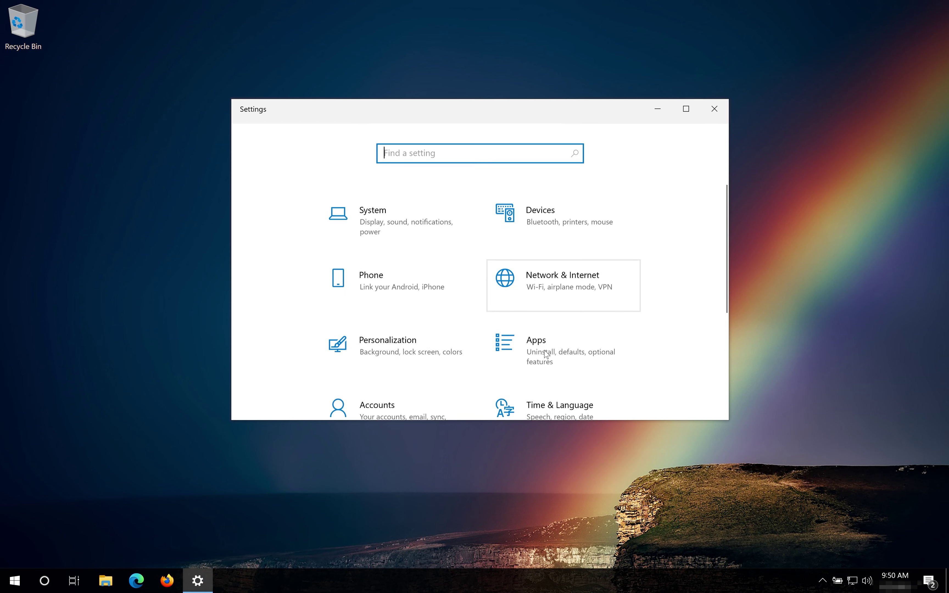
scroll(545, 353, "down", 3)
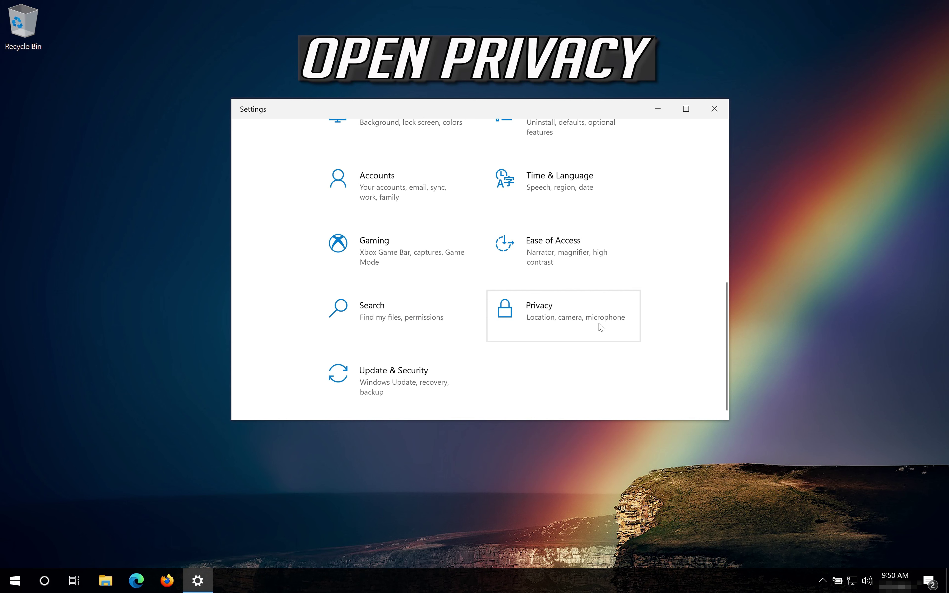
left_click(601, 327)
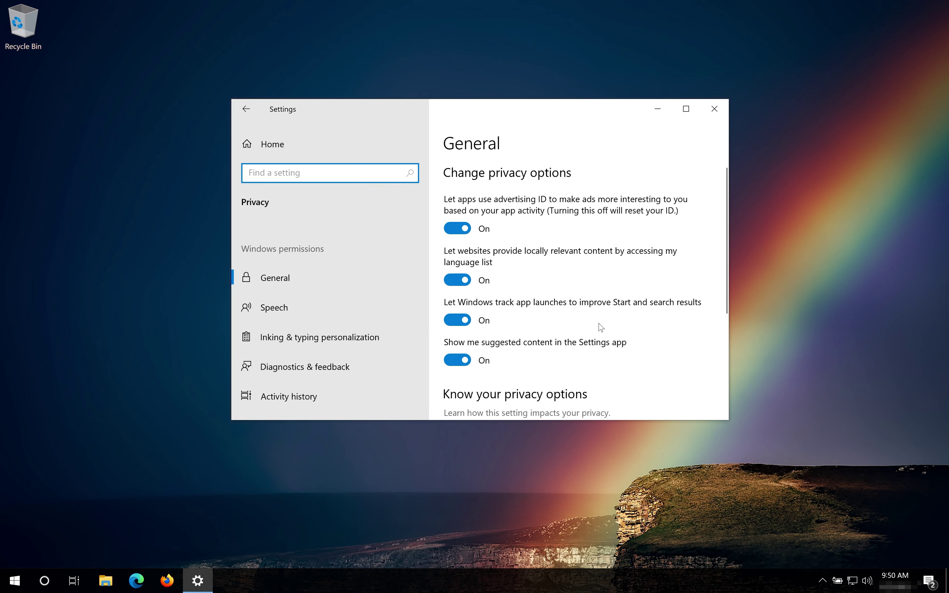
scroll(320, 293, "down", 5)
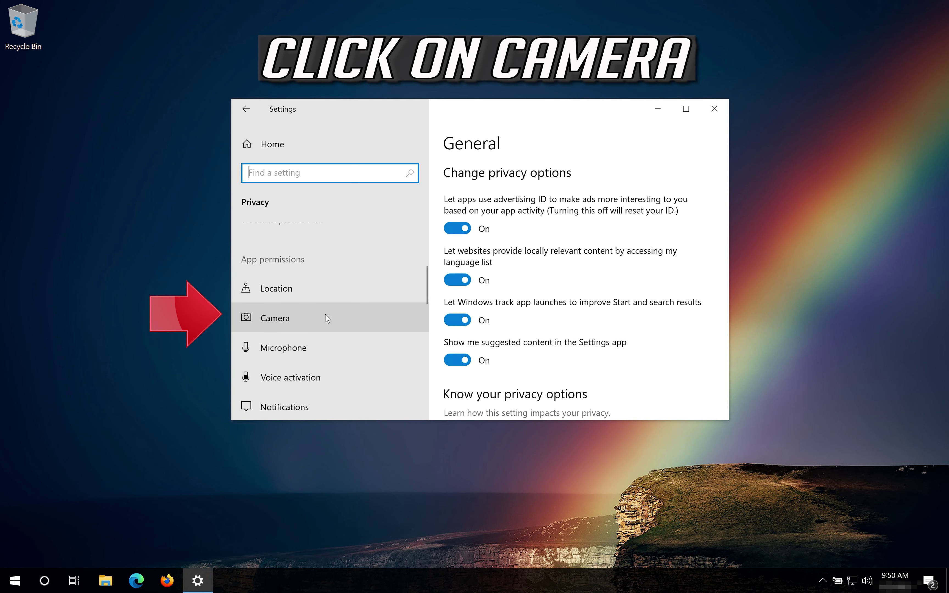
left_click(350, 319)
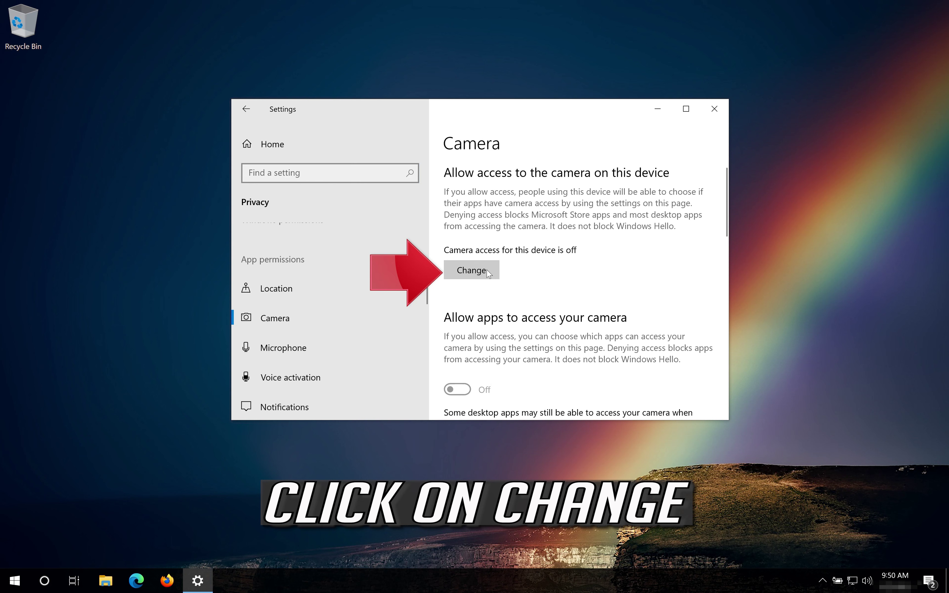
Step: Switch 'Camera access for this device' to On
left_click(476, 272)
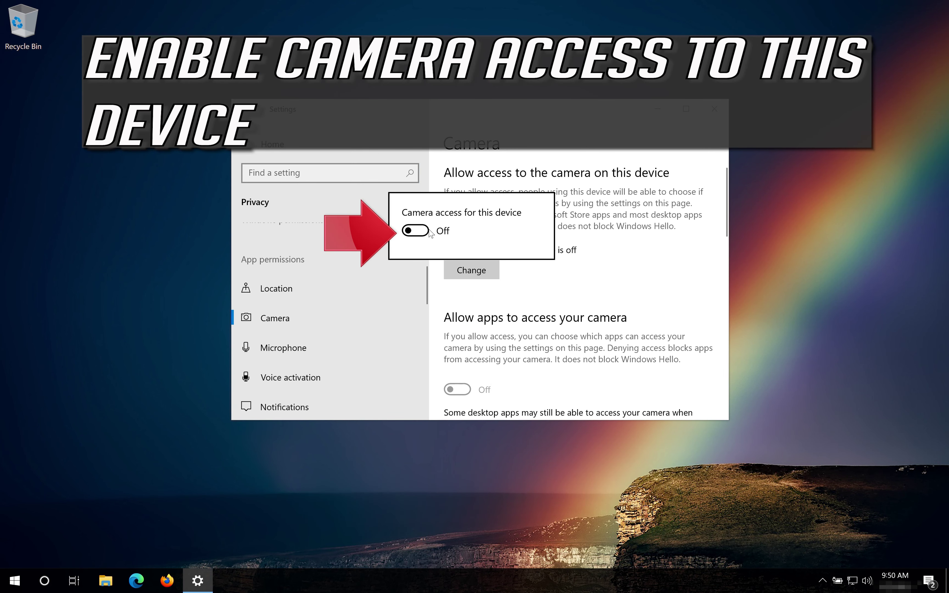
left_click(416, 230)
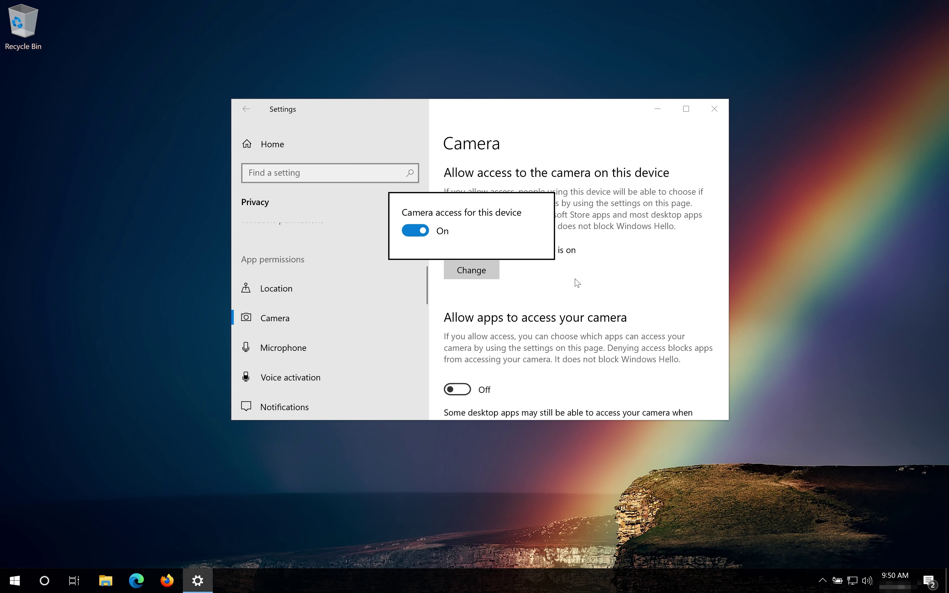
left_click(615, 251)
scroll(624, 266, "down", 3)
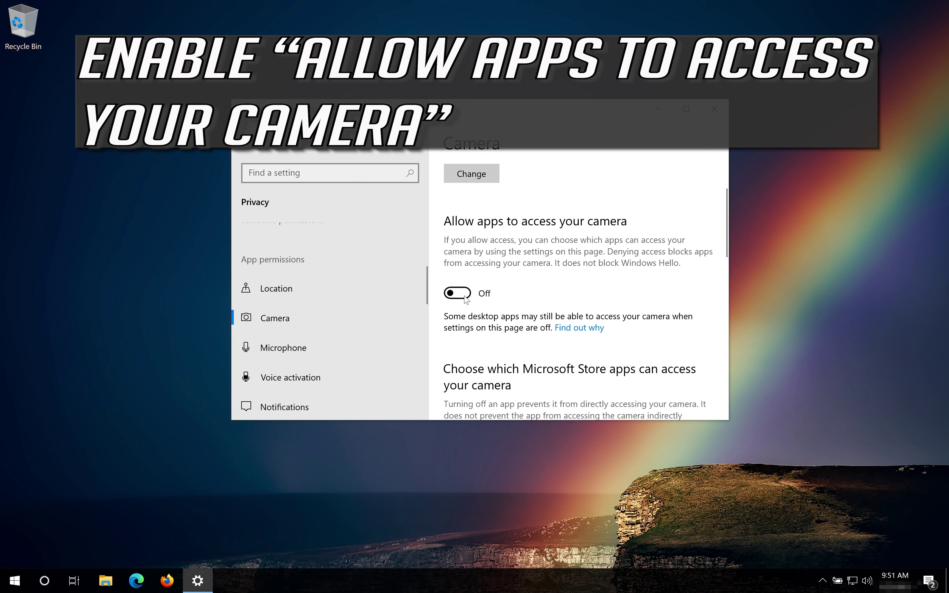
Step: Turn on 'Allow apps to access your camera' and check the app list, including Skype and desktop apps
left_click(466, 299)
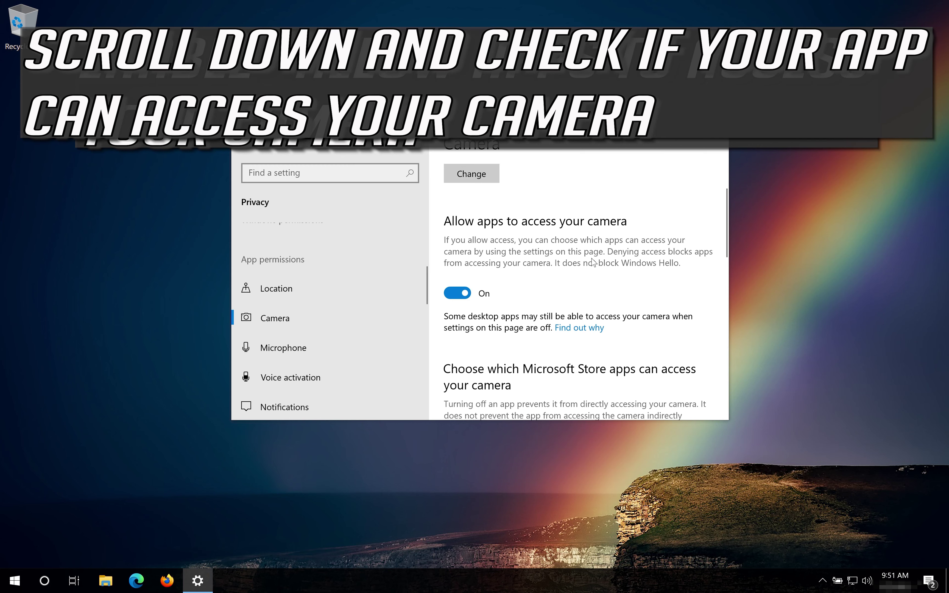
scroll(596, 260, "down", 5)
scroll(595, 261, "down", 3)
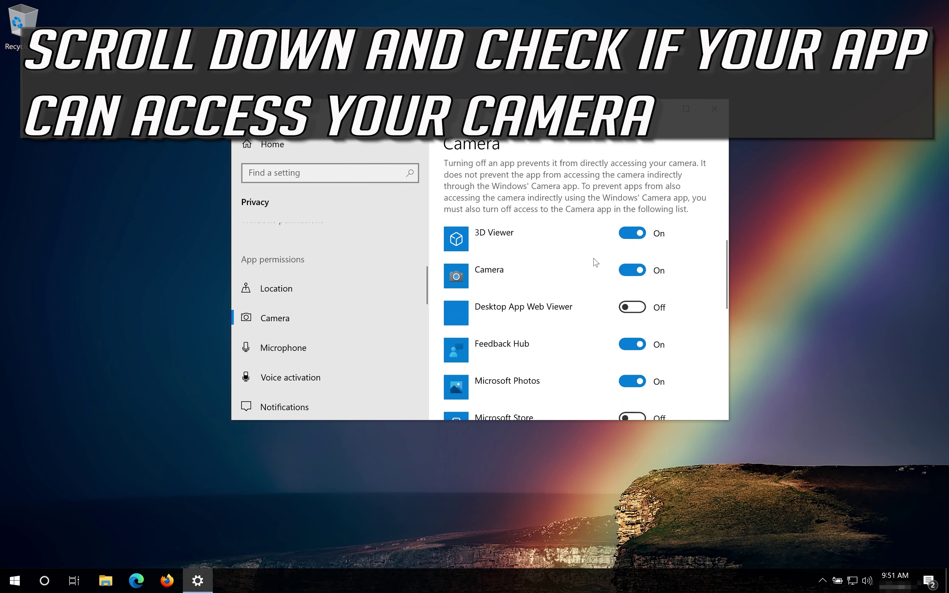
scroll(536, 344, "down", 3)
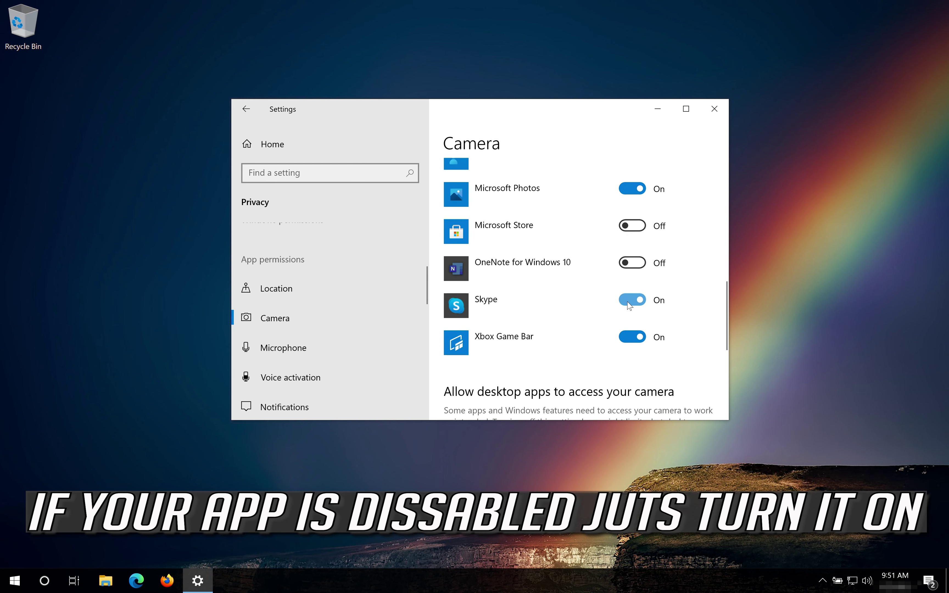
scroll(625, 305, "down", 3)
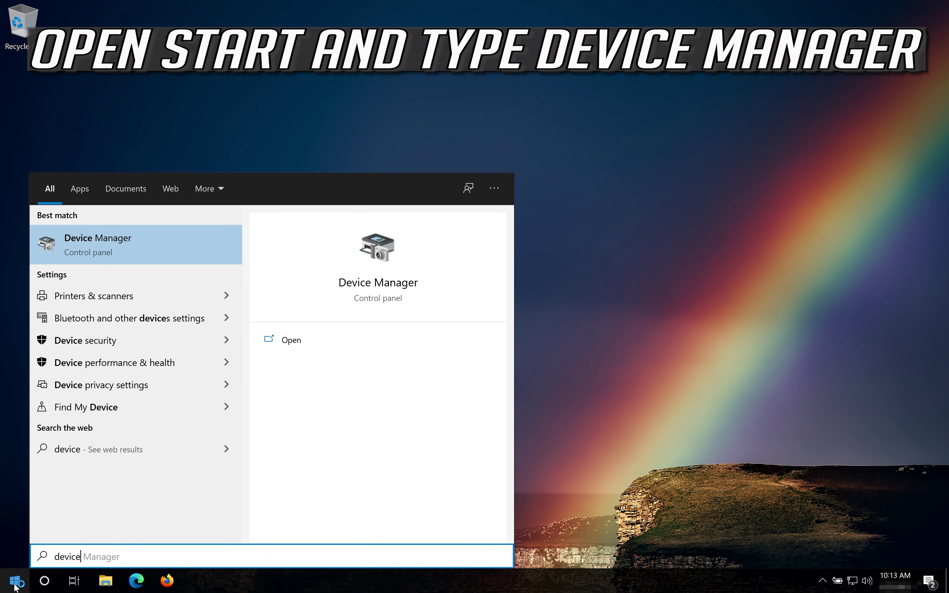
Step: Search Start for 'device manager' and open Device Manager again
type(" manager")
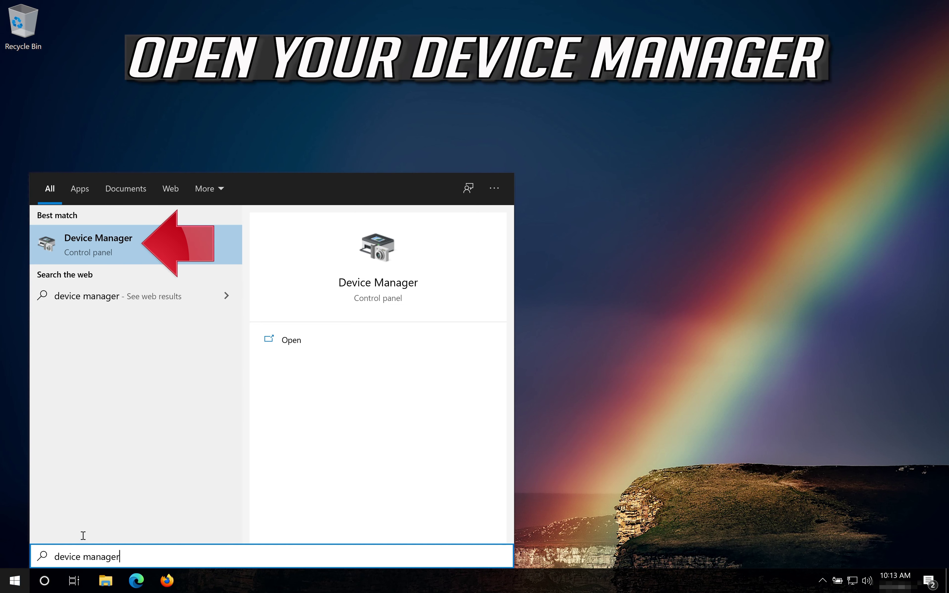
left_click(128, 242)
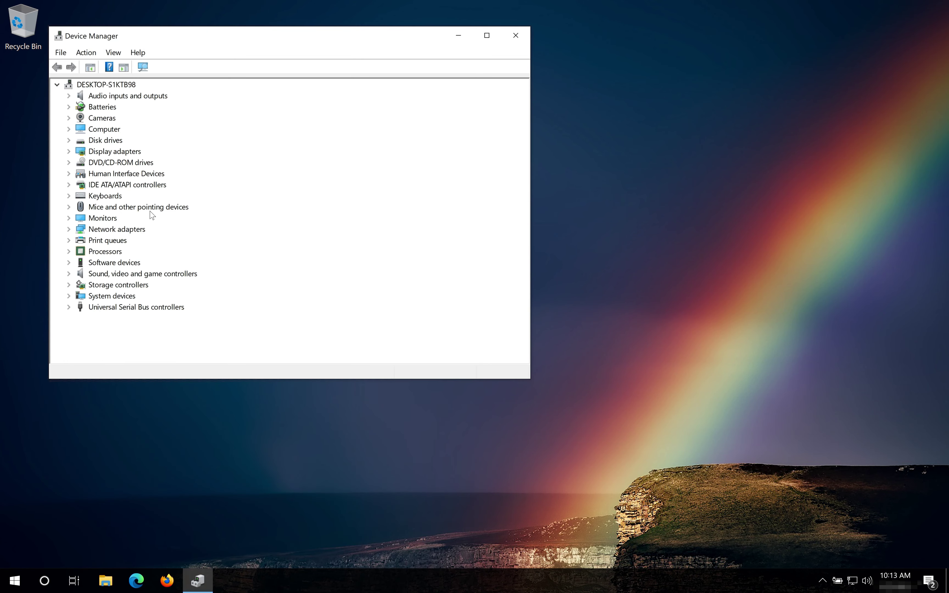
Step: Open Properties for VirtualBox Webcam - Integrated Webcam under the Cameras category
left_click_drag(211, 35, 430, 109)
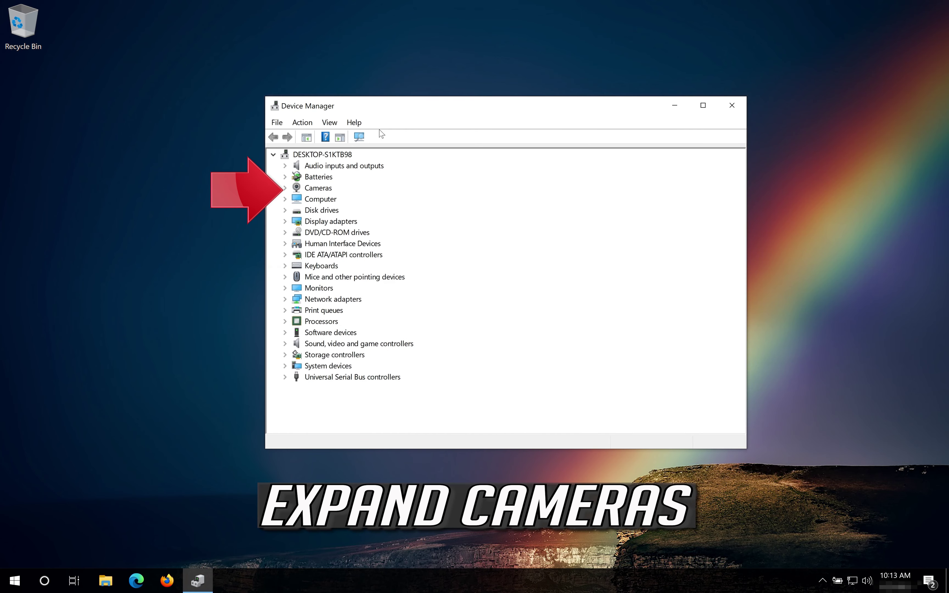
left_click(285, 188)
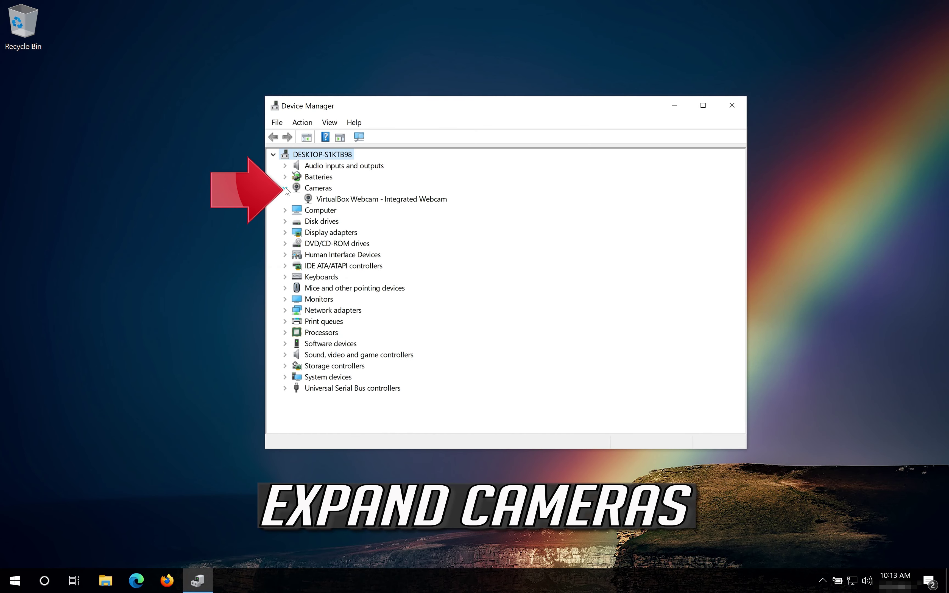
right_click(340, 200)
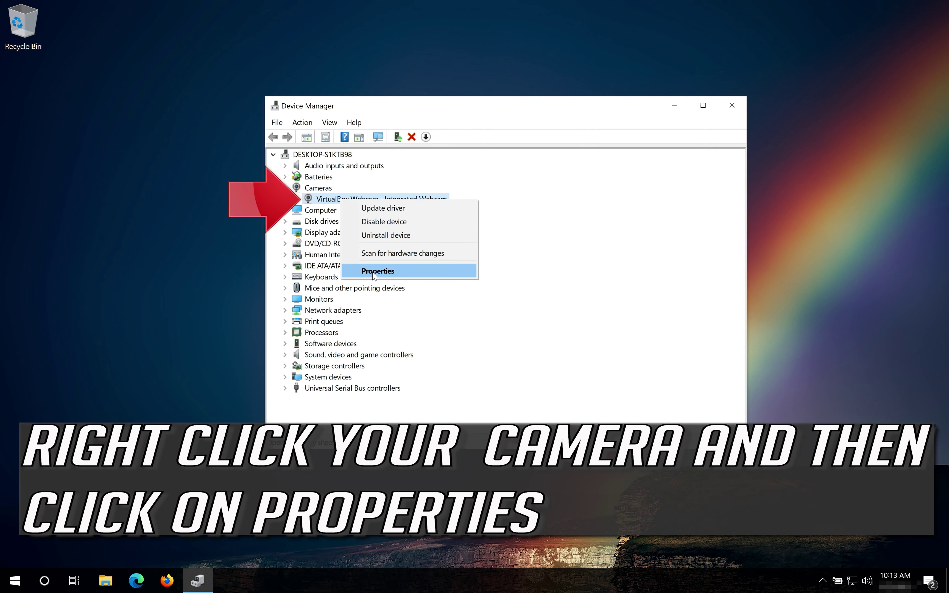
left_click(375, 273)
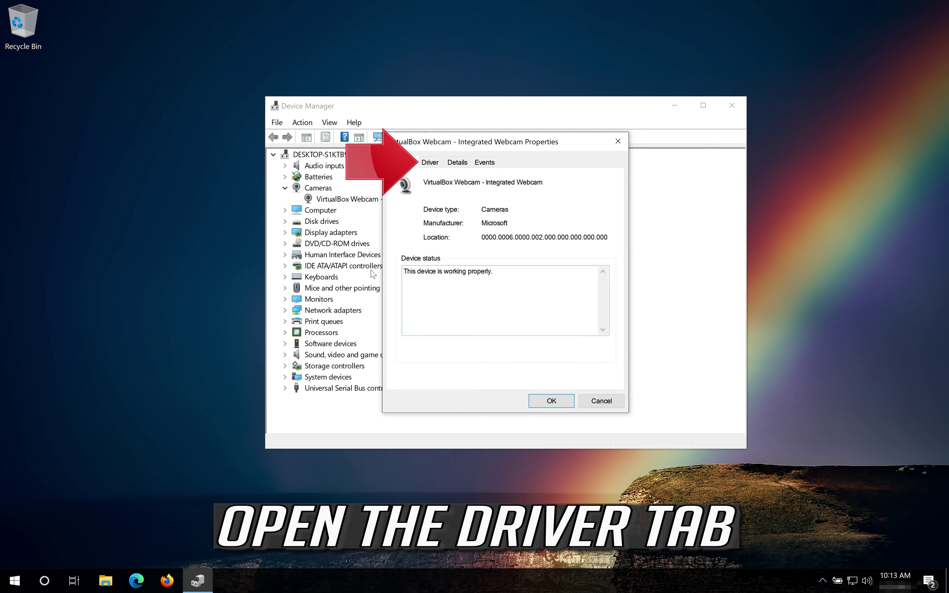
Step: On the Driver tab, disable the VirtualBox webcam, confirm, then re-enable it
left_click(432, 162)
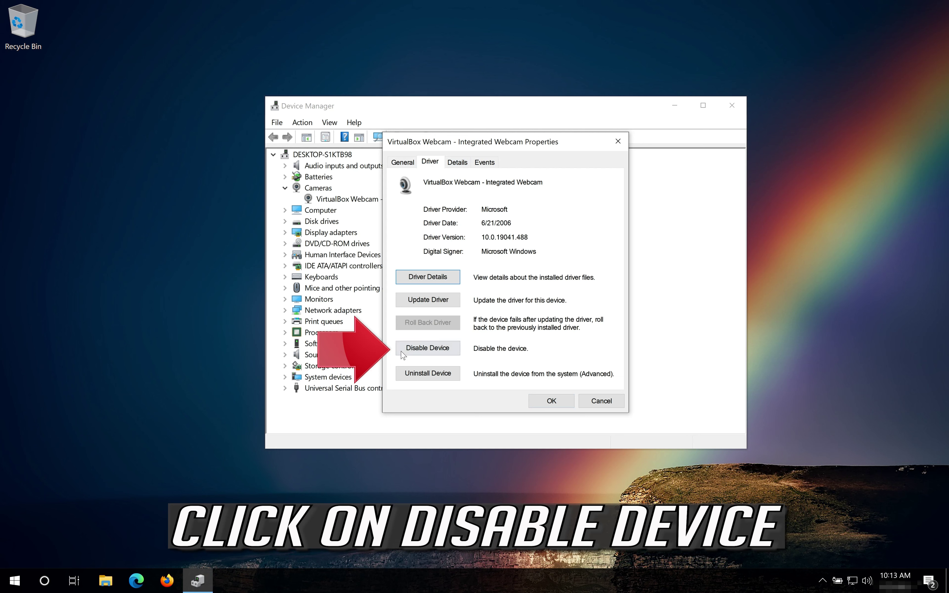
left_click(431, 351)
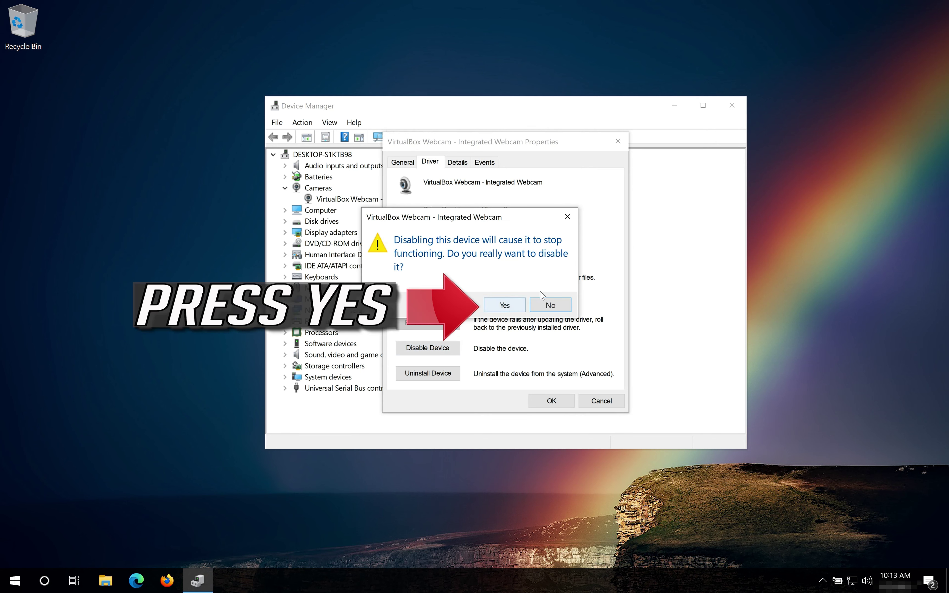
left_click(501, 308)
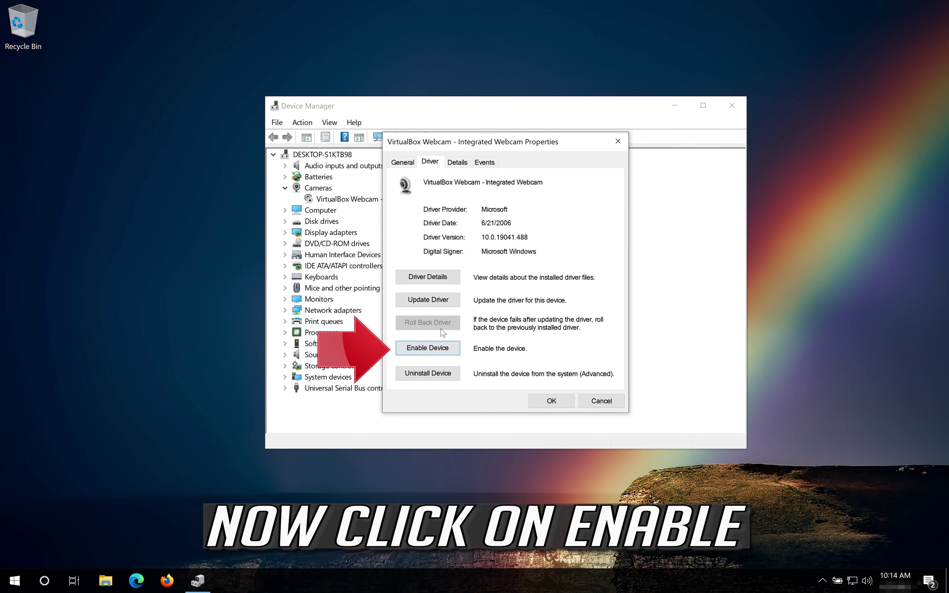
left_click(427, 348)
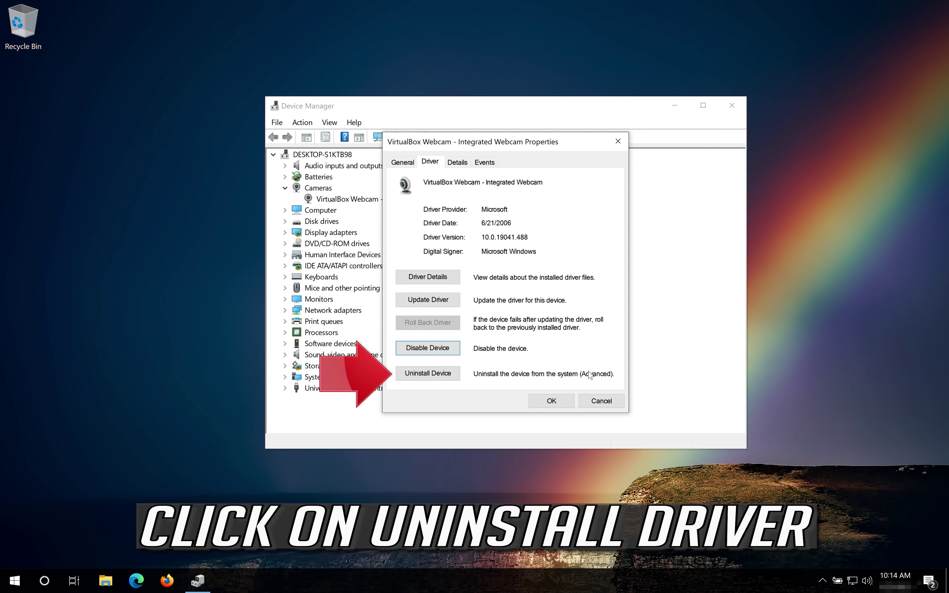
Step: Uninstall the VirtualBox webcam from its Driver tab and close Device Manager
left_click(424, 374)
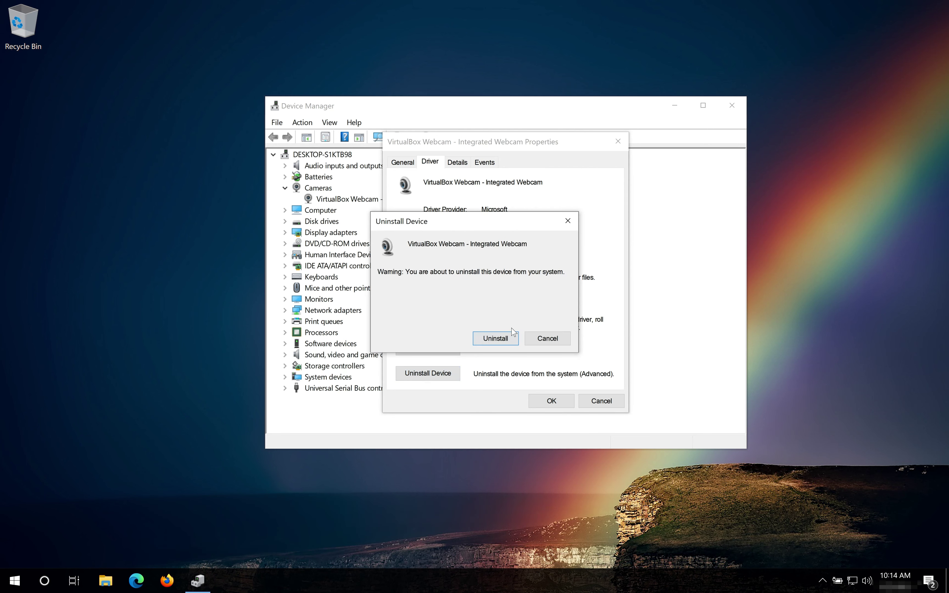
left_click(496, 339)
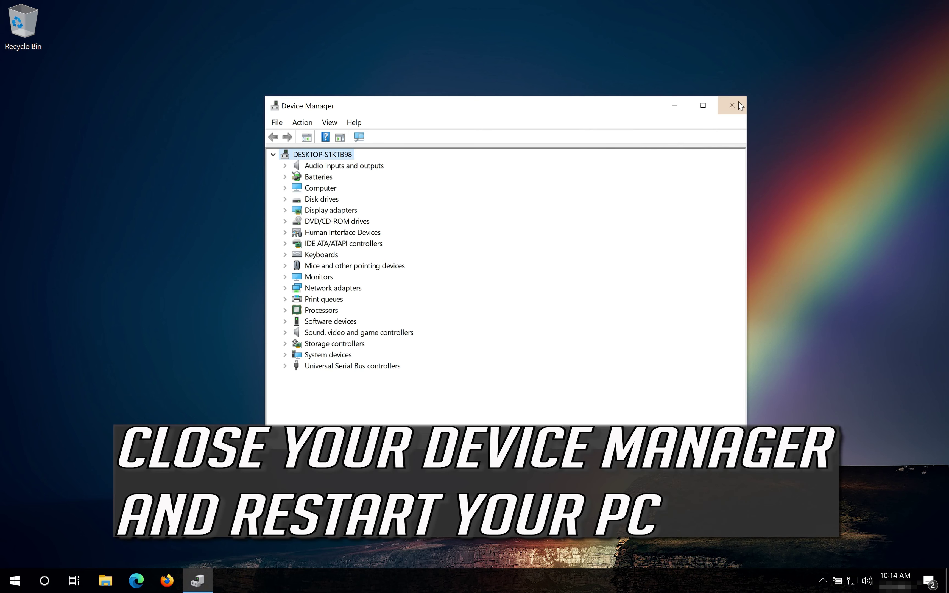
left_click(732, 106)
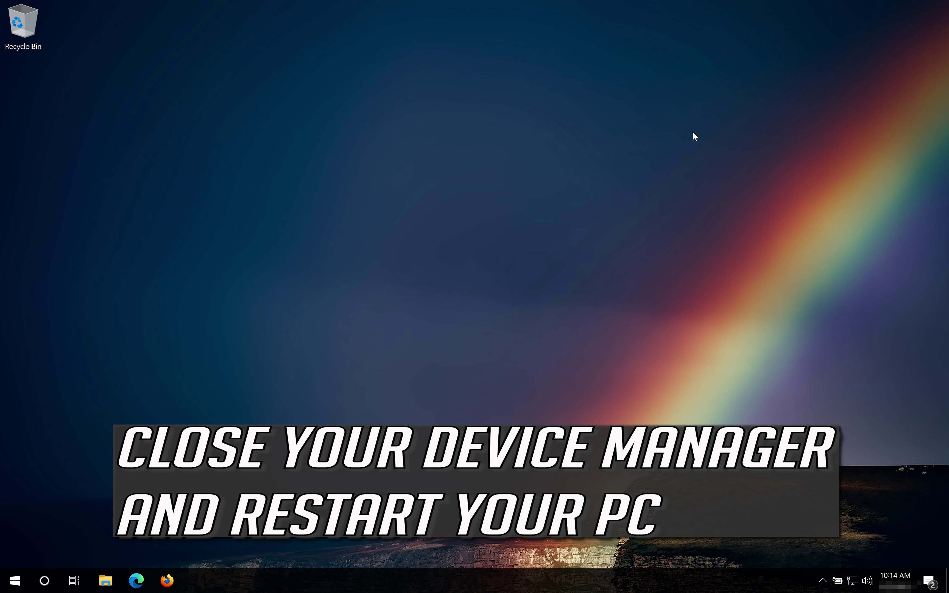
Step: Restart the PC from the Start menu's power options
left_click(14, 582)
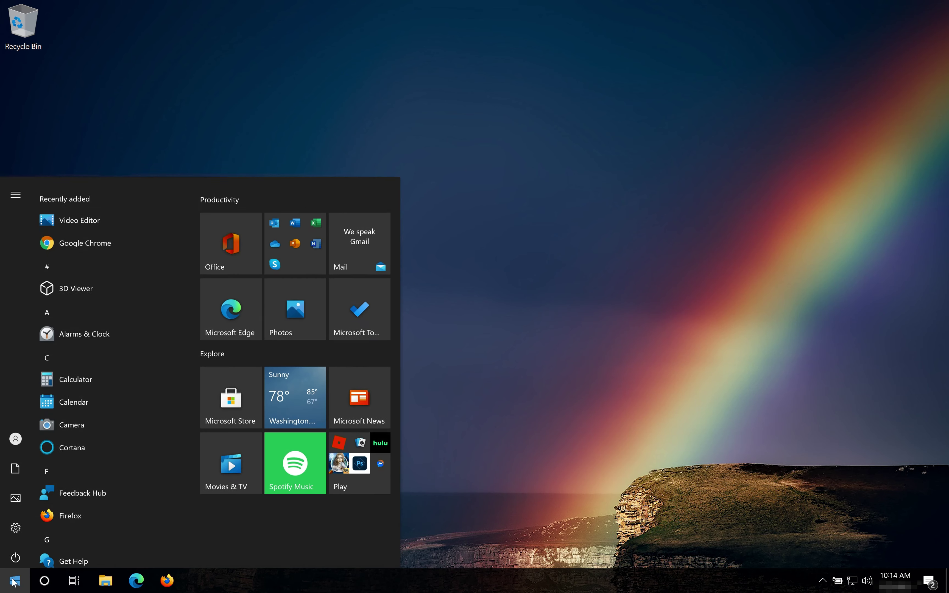
left_click(15, 556)
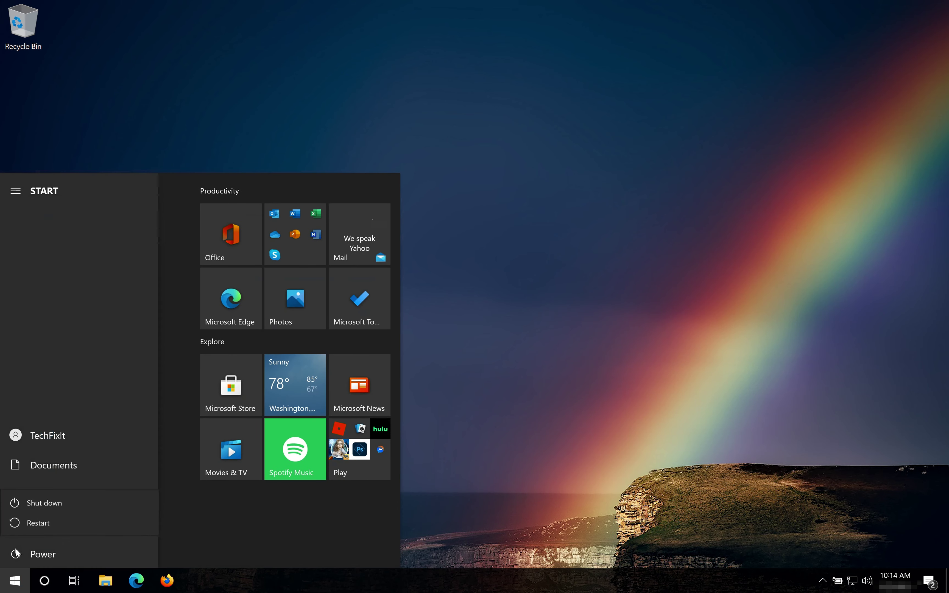
left_click(43, 525)
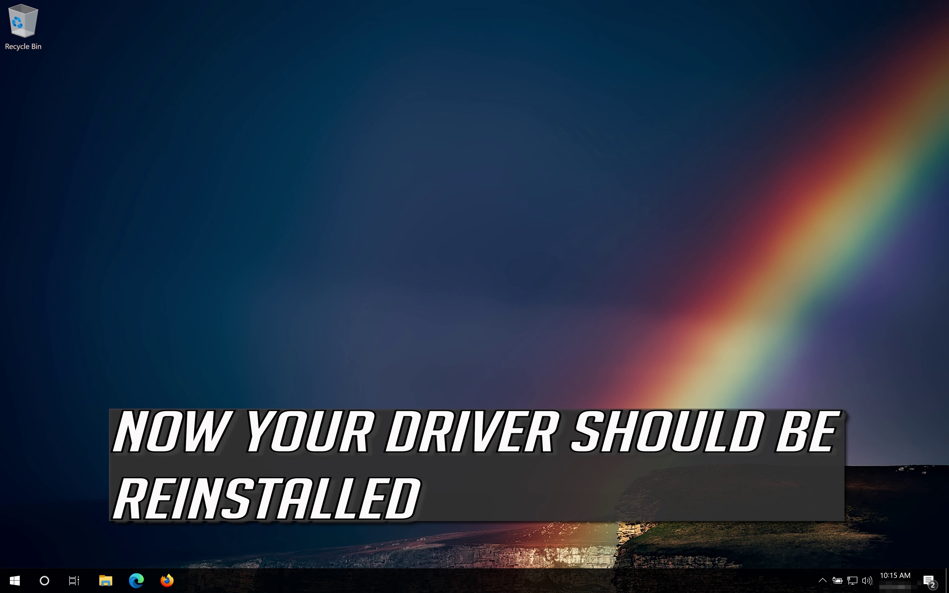
Step: Search the Start menu for 'device' to find Device Manager
key("super")
type("device")
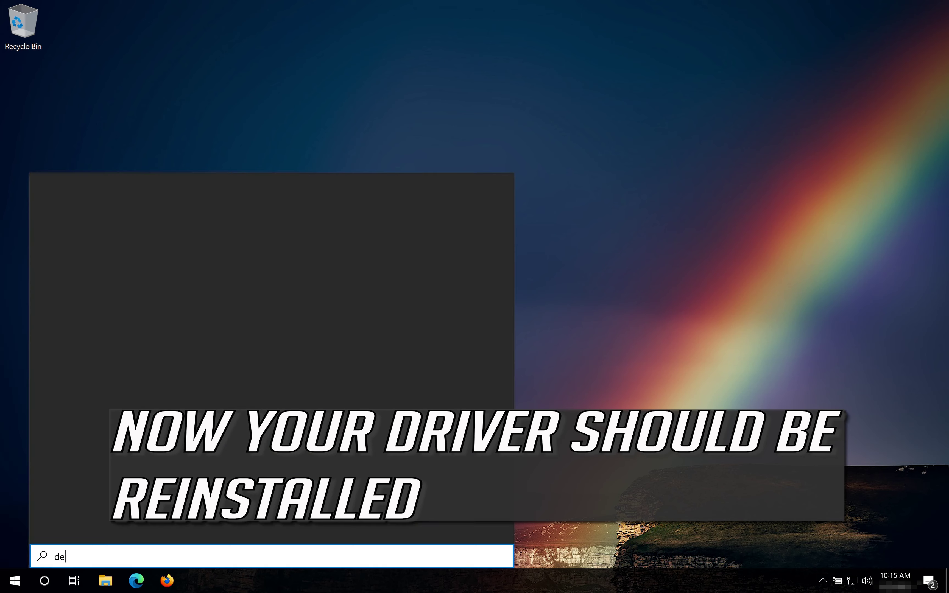